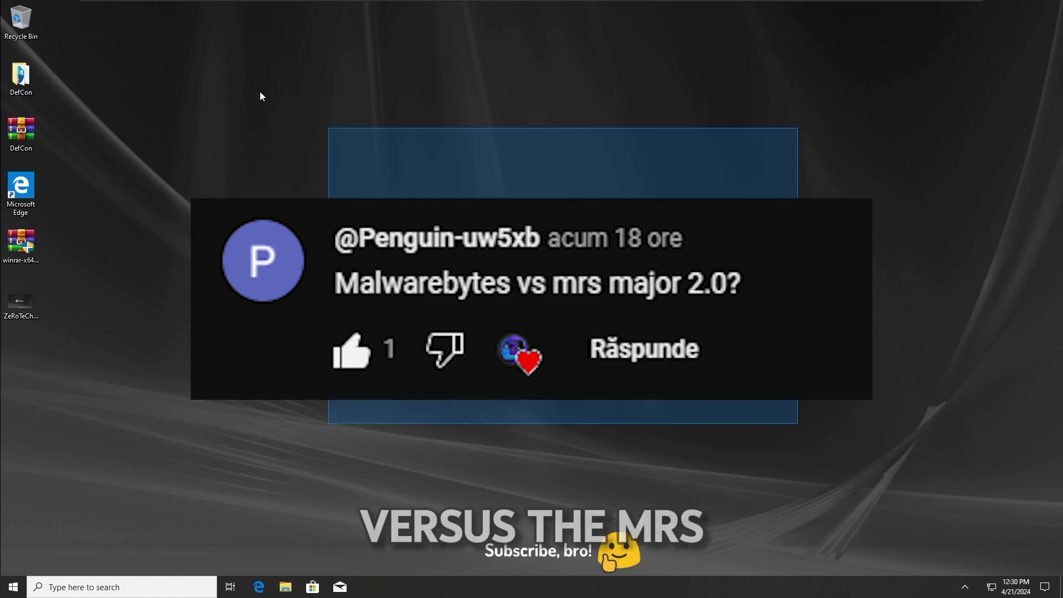
Position Malwarebytes Premium at its Protection settings, with all four real-time protections on
left_click_drag(260, 97, 794, 443)
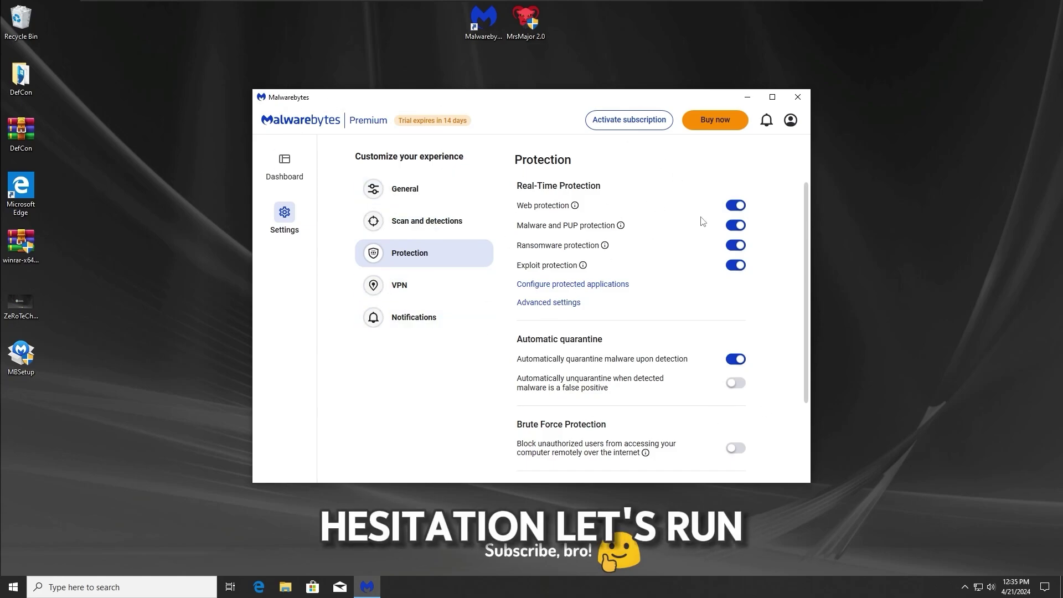
From the Dashboard, open Quarantine from the blocked-malware alert and delete the Generic.Malware.AI.DDS item
left_click(284, 166)
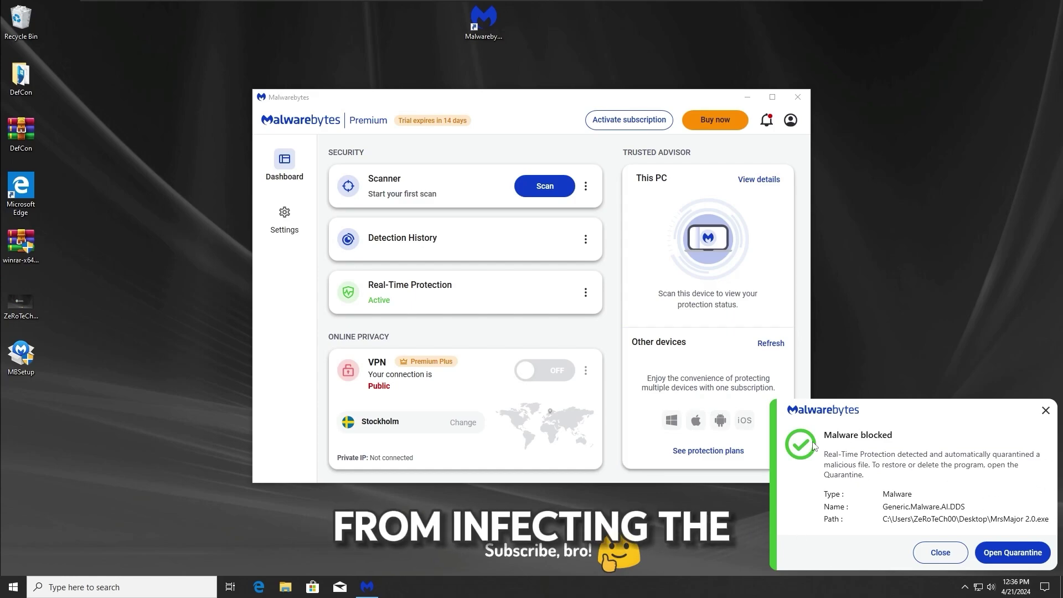
left_click(1013, 552)
left_click(364, 306)
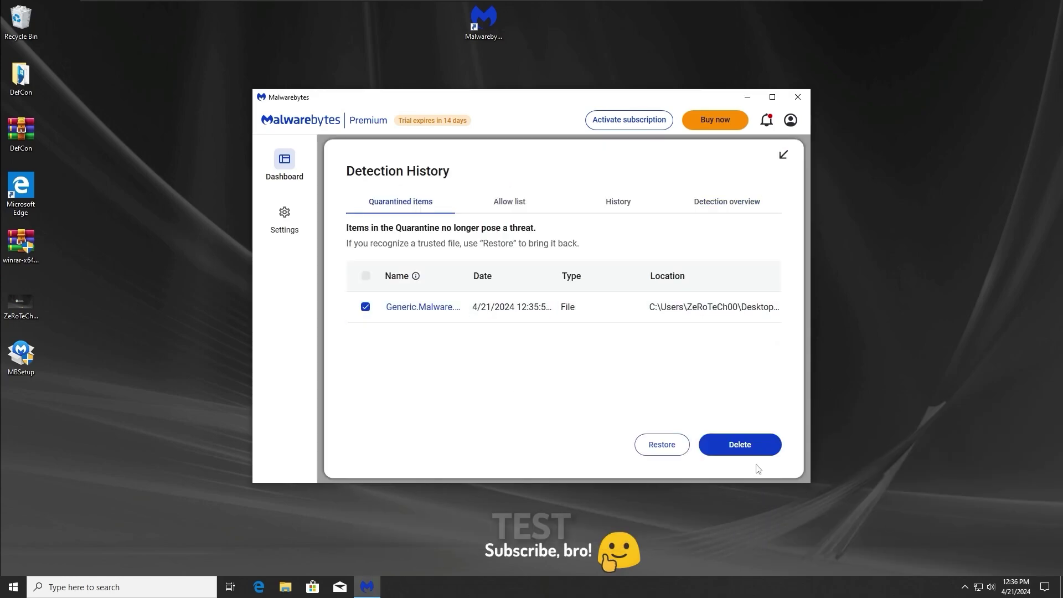
left_click(739, 444)
left_click(605, 312)
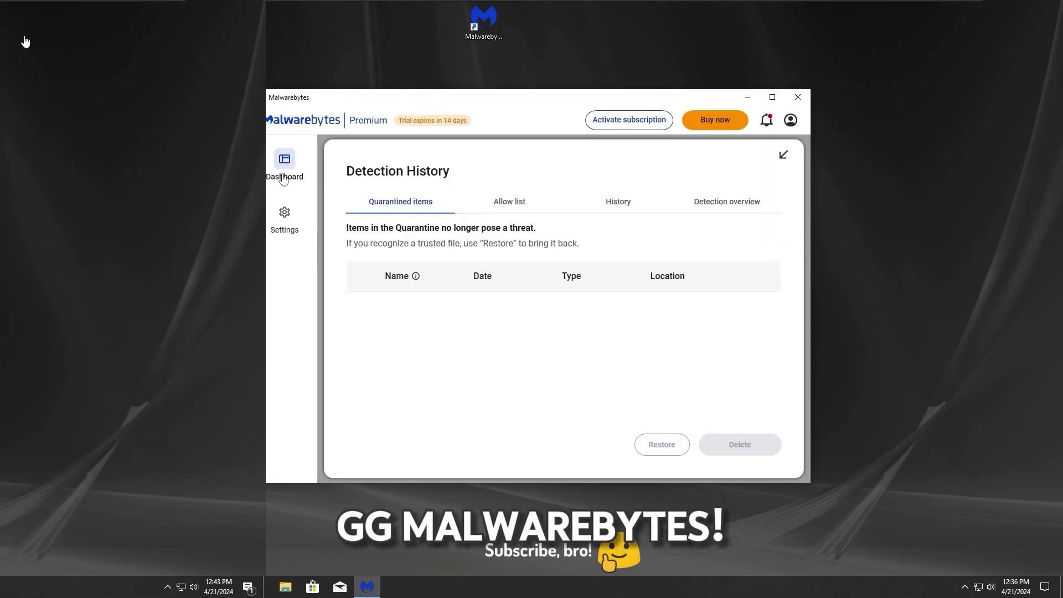
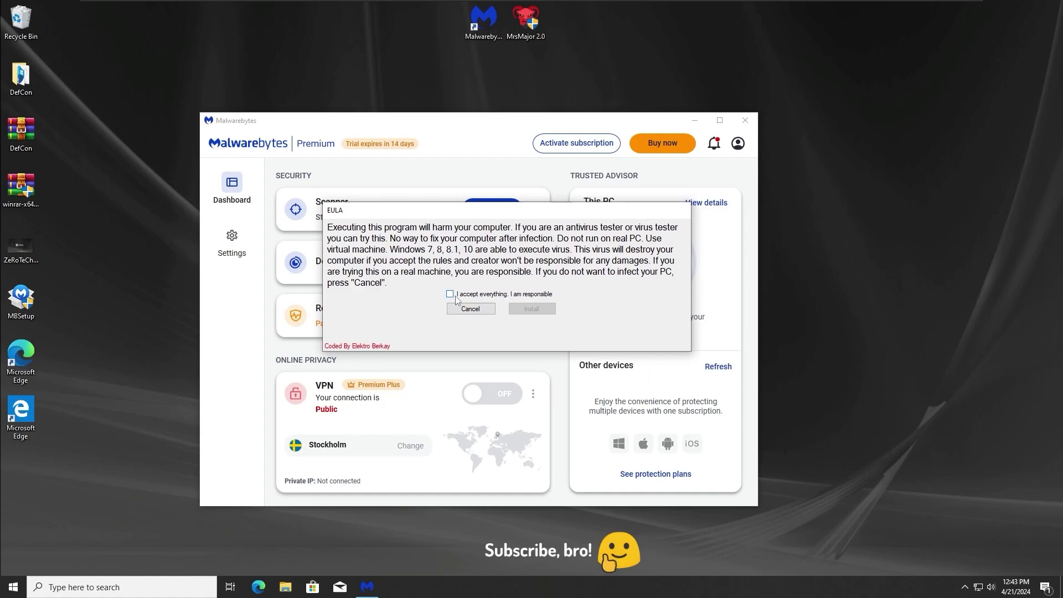
Let MrsMajor 2.0 install, review Malwarebytes' real-time protection settings, then start a threat scan
left_click(536, 308)
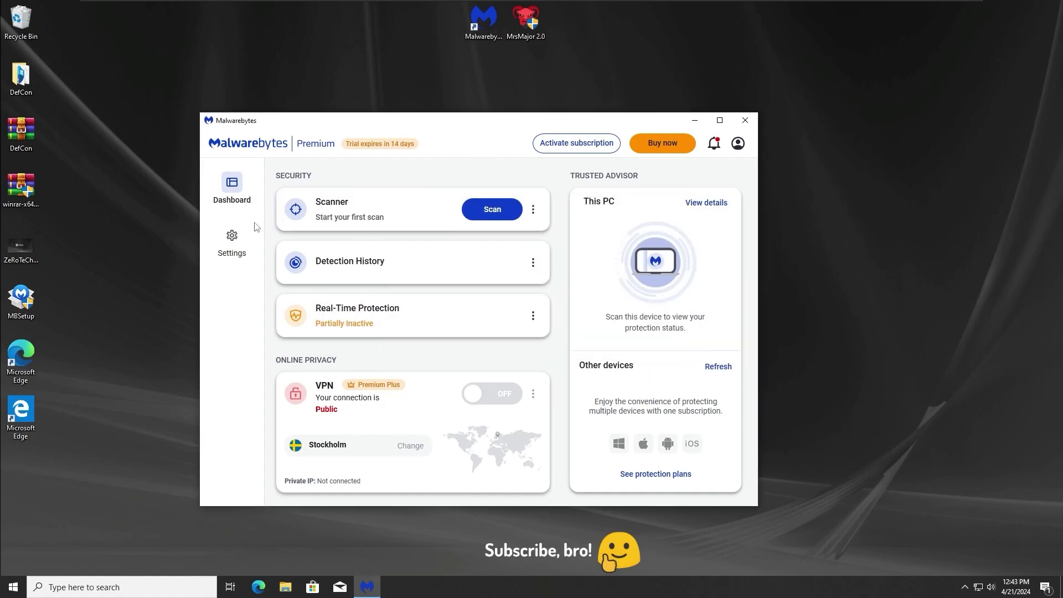
left_click(232, 238)
left_click(381, 274)
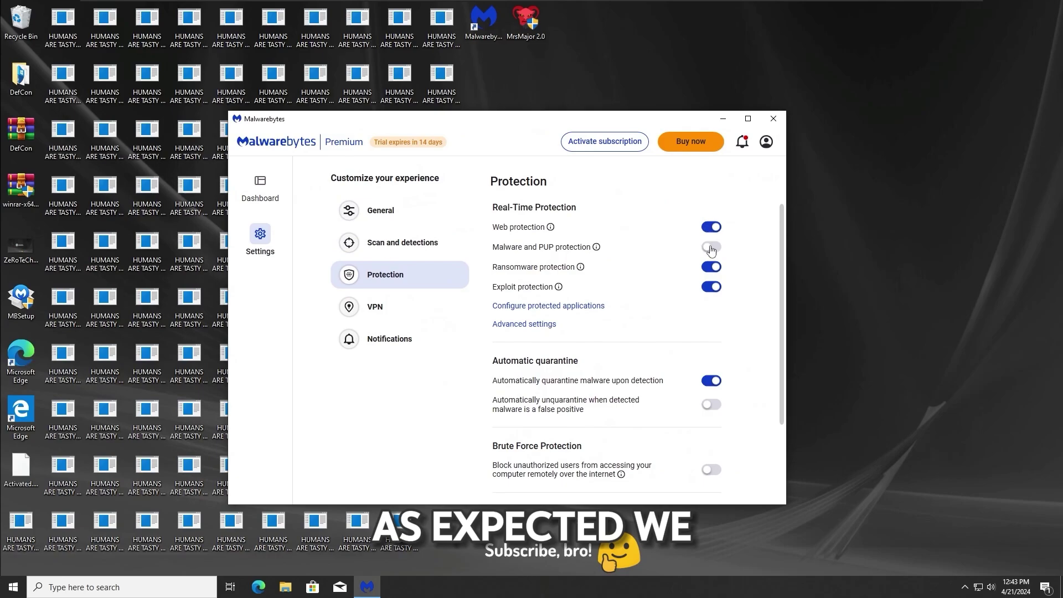
left_click(271, 192)
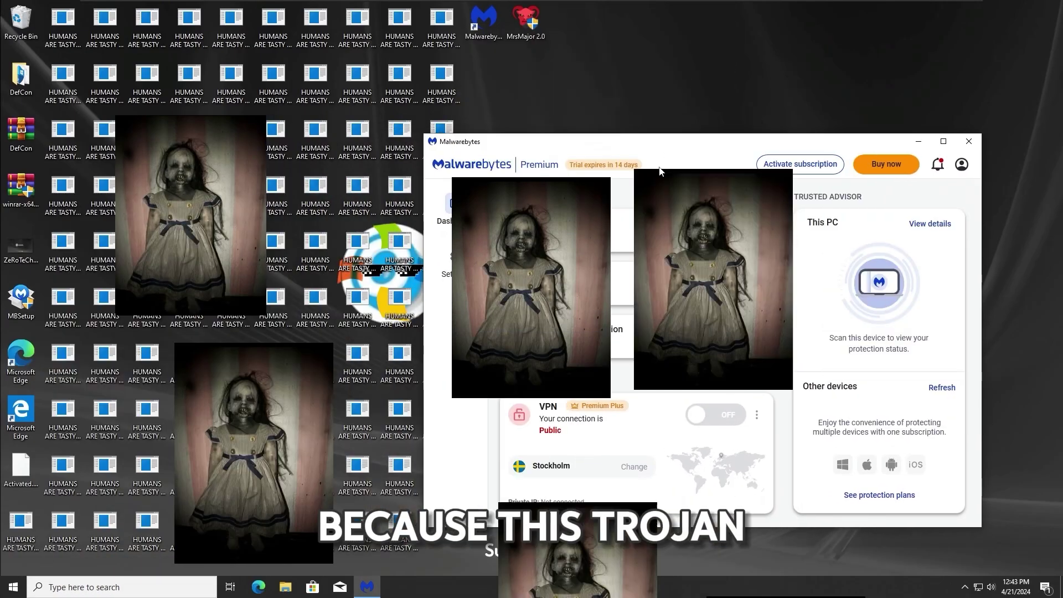
left_click(702, 235)
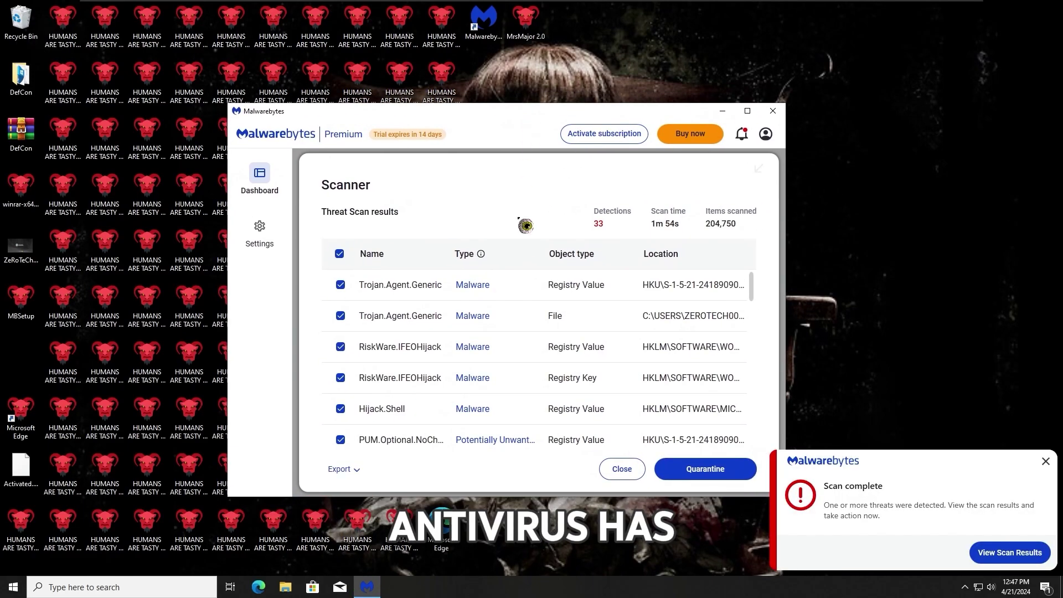
Quarantine all 33 detections from the scan results and accept the restart prompt
scroll(490, 360, "down", 8)
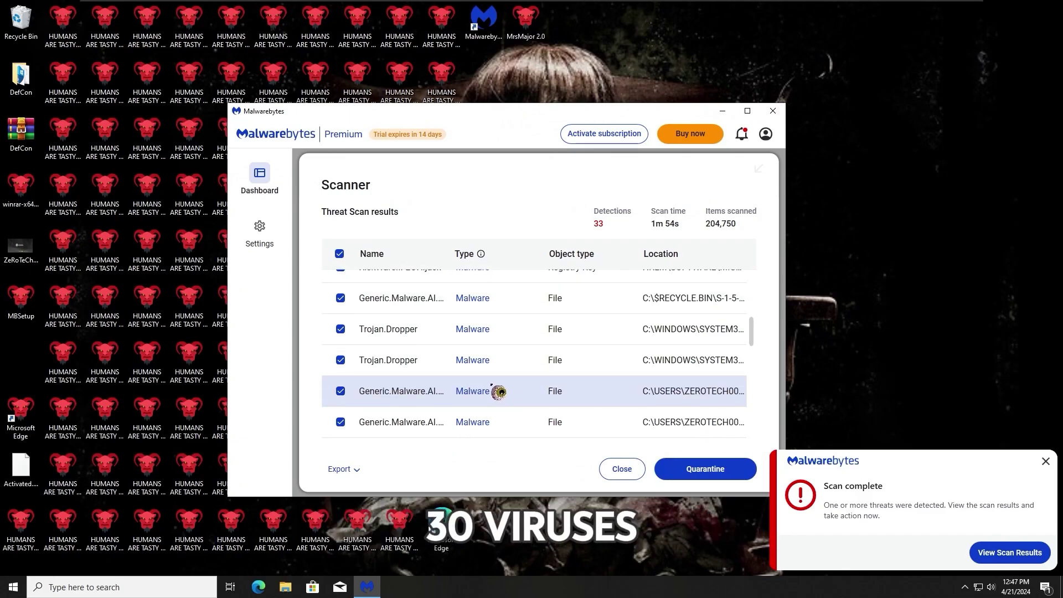
scroll(515, 422, "down", 6)
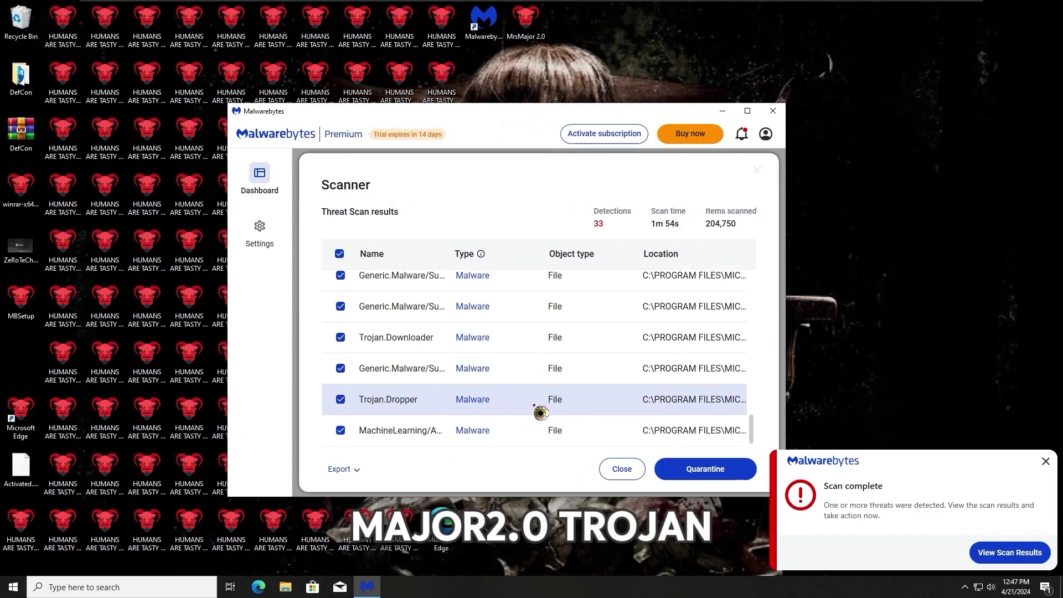
scroll(537, 408, "up", 4)
scroll(517, 347, "up", 10)
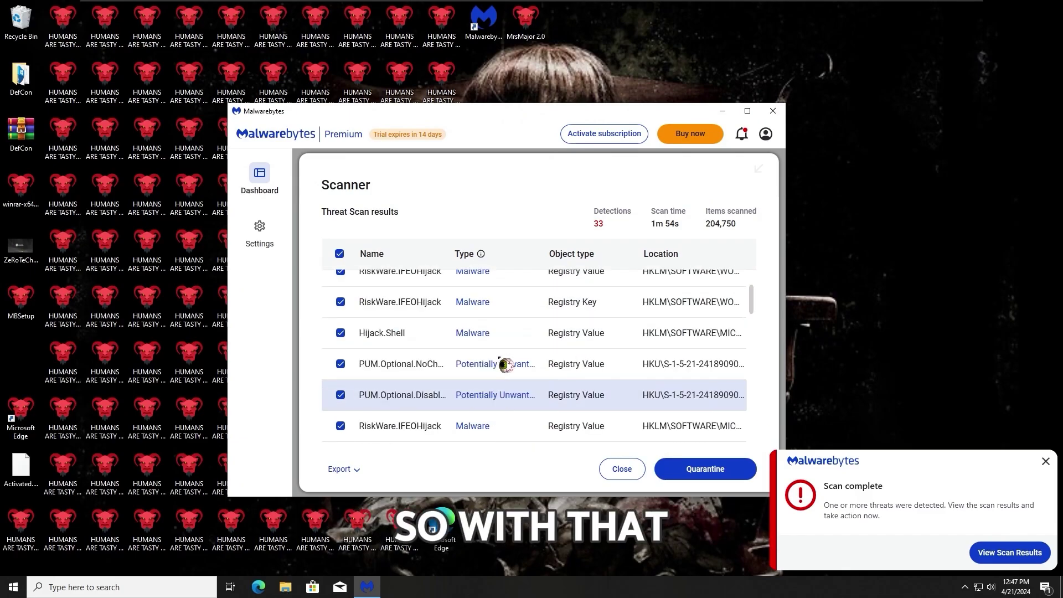
left_click(688, 468)
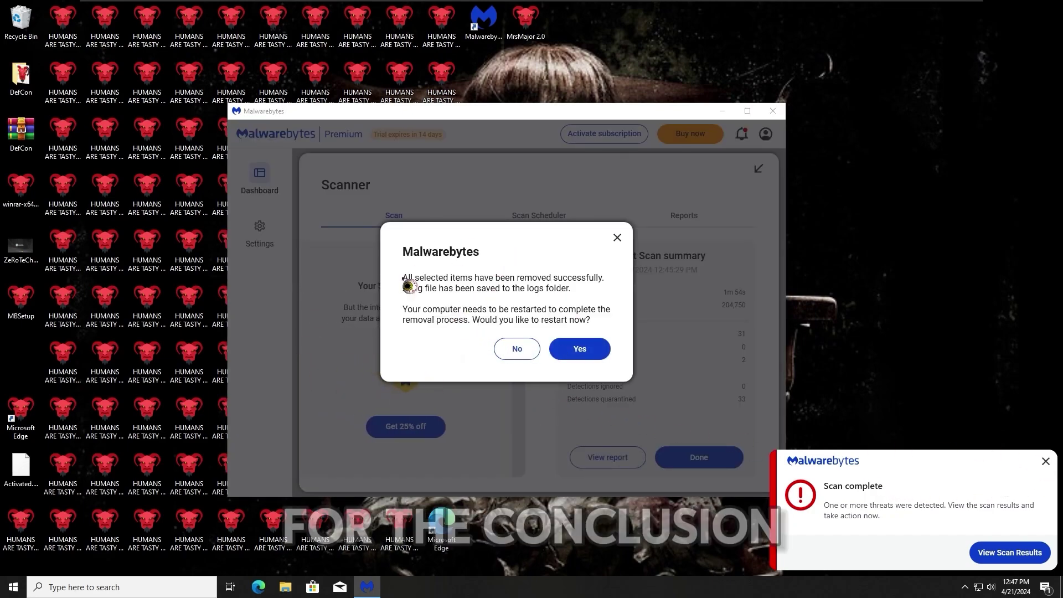
left_click(580, 348)
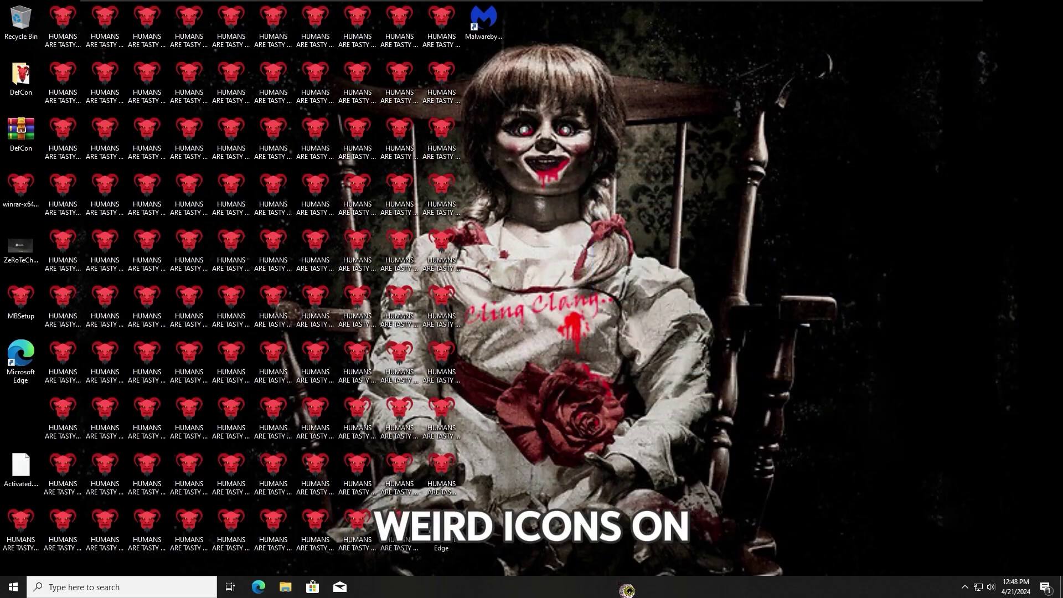
Open Task Manager from the taskbar, expand it to more details, and show the Details list
right_click(626, 590)
left_click(640, 526)
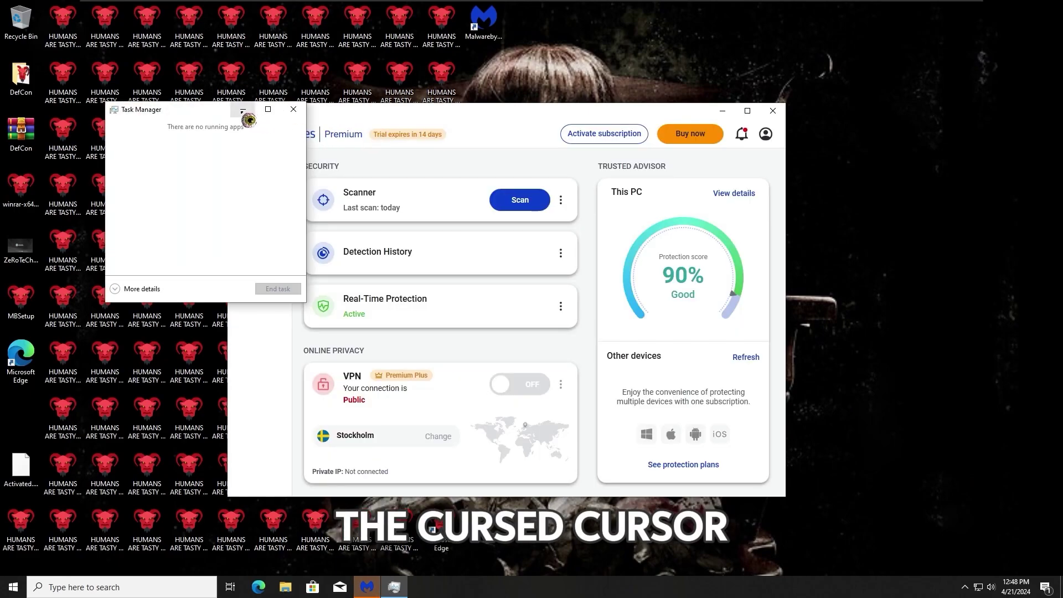
left_click_drag(247, 113, 568, 200)
left_click(468, 374)
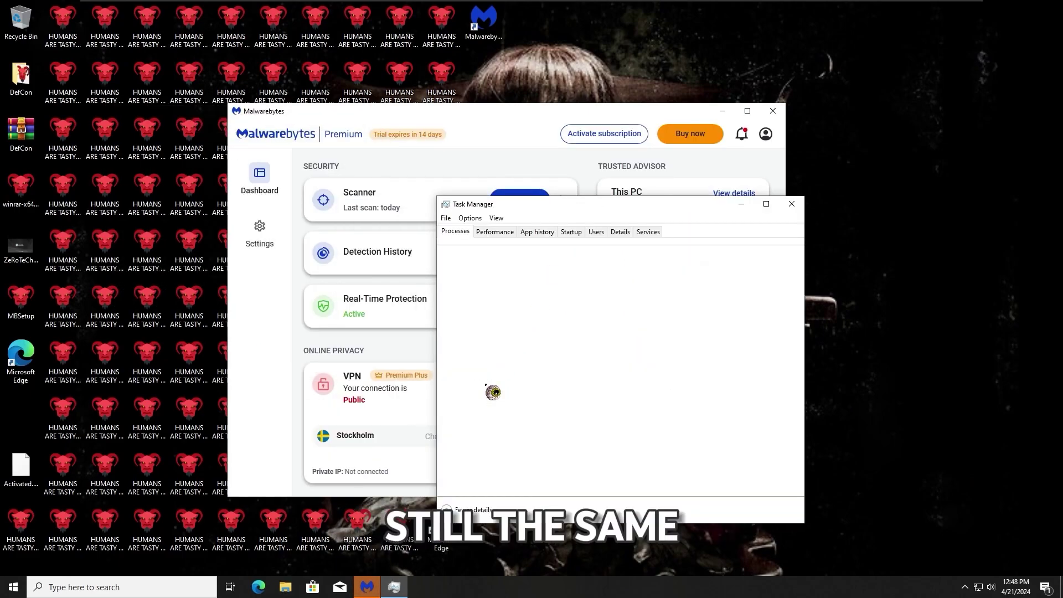
left_click(484, 232)
left_click(618, 231)
left_click_drag(603, 211, 608, 159)
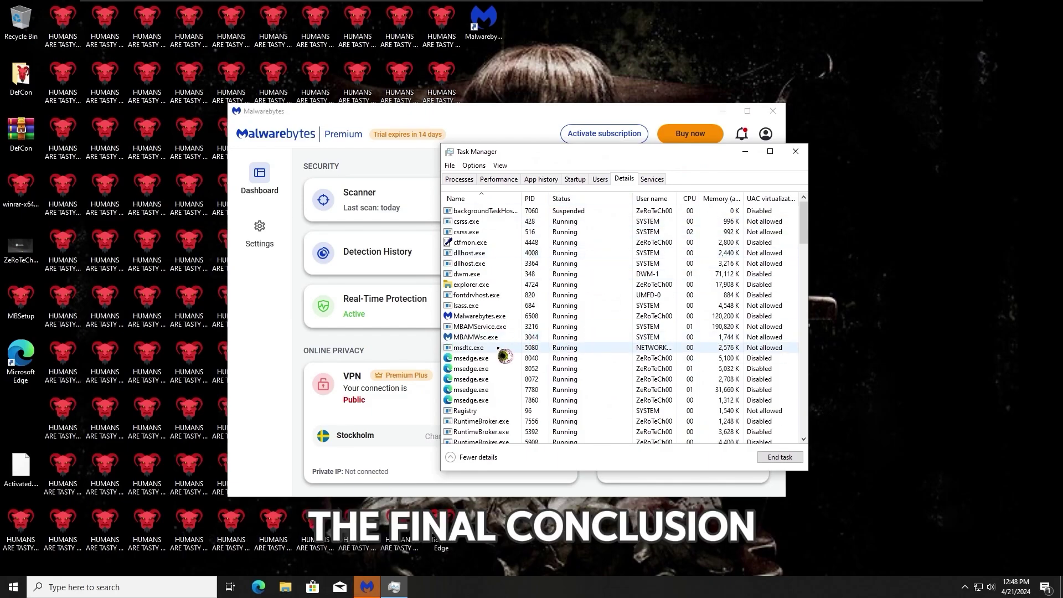
Browse the Details list of running executables, including msedge.exe and msdtc.exe, for trojan traces
scroll(520, 332, "down", 2)
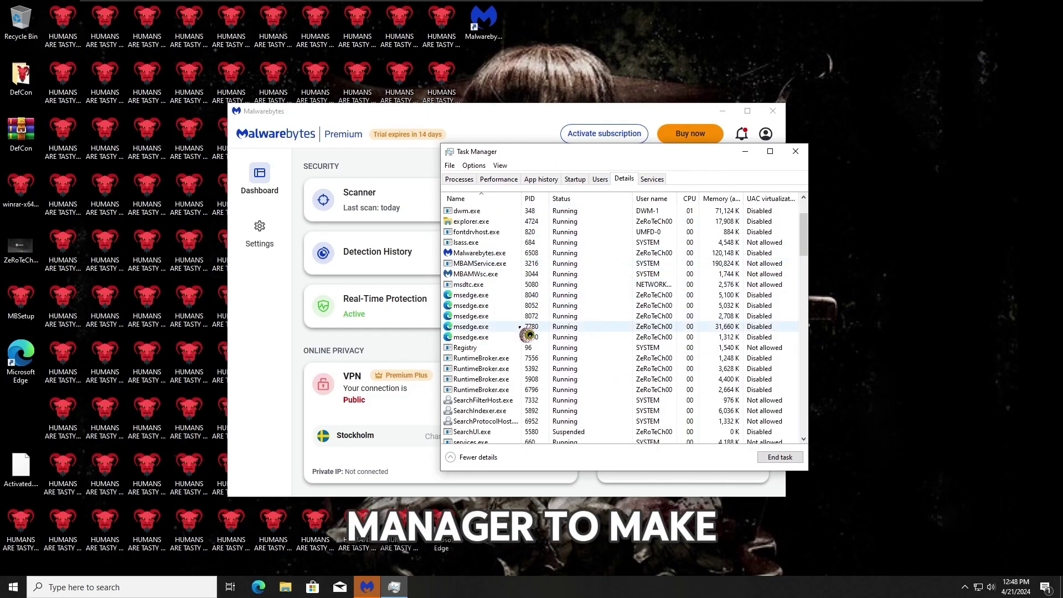
left_click(519, 327)
scroll(519, 329, "down", 2)
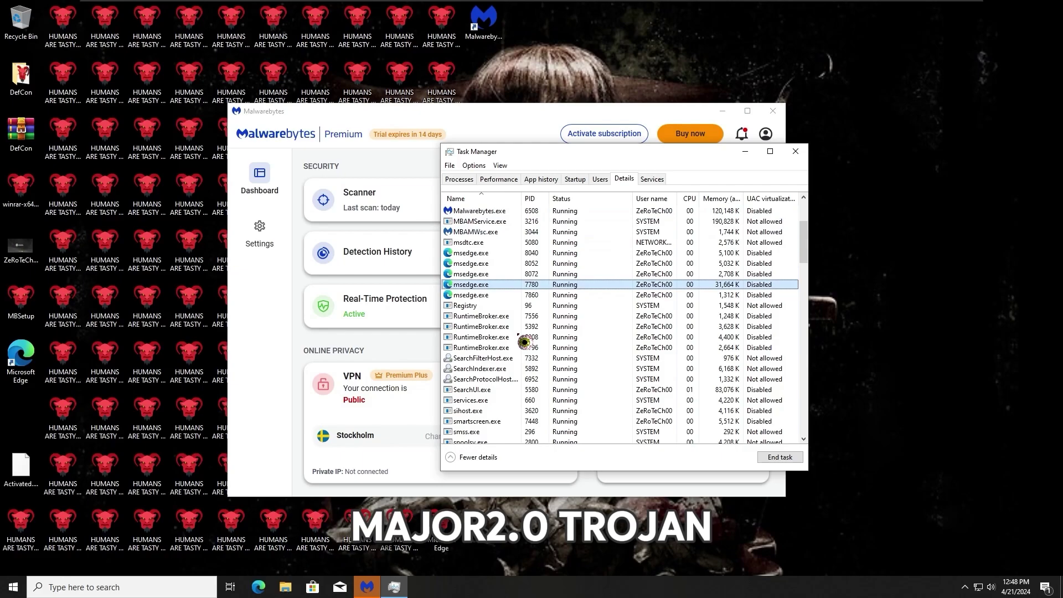
key("Up")
key("Up")
key("Up")
key("Up")
left_click_drag(802, 247, 864, 198)
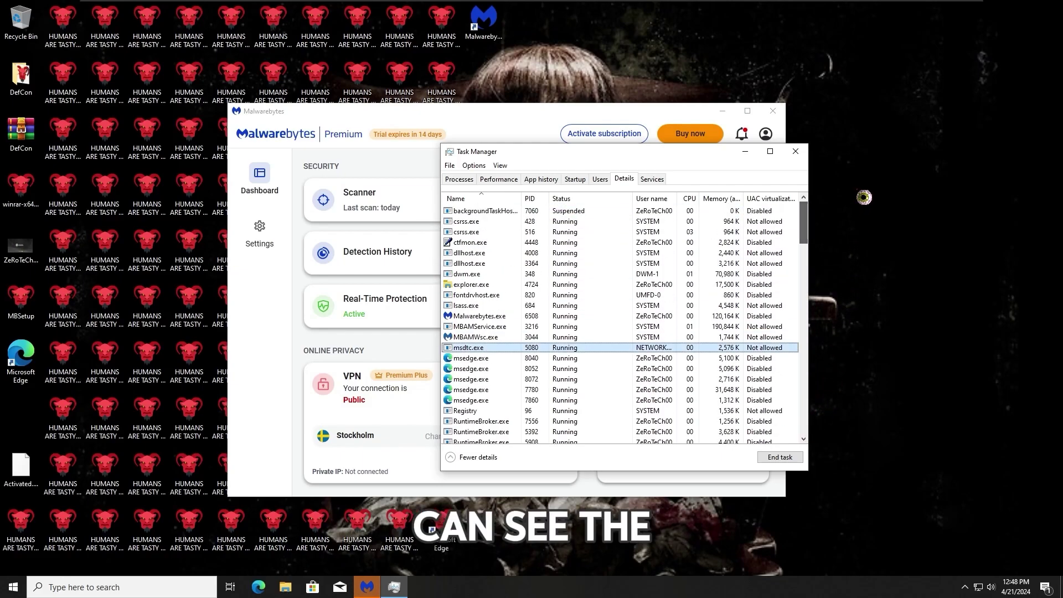
Look over the Processes list for remaining trojan activity, then close Task Manager
left_click(460, 180)
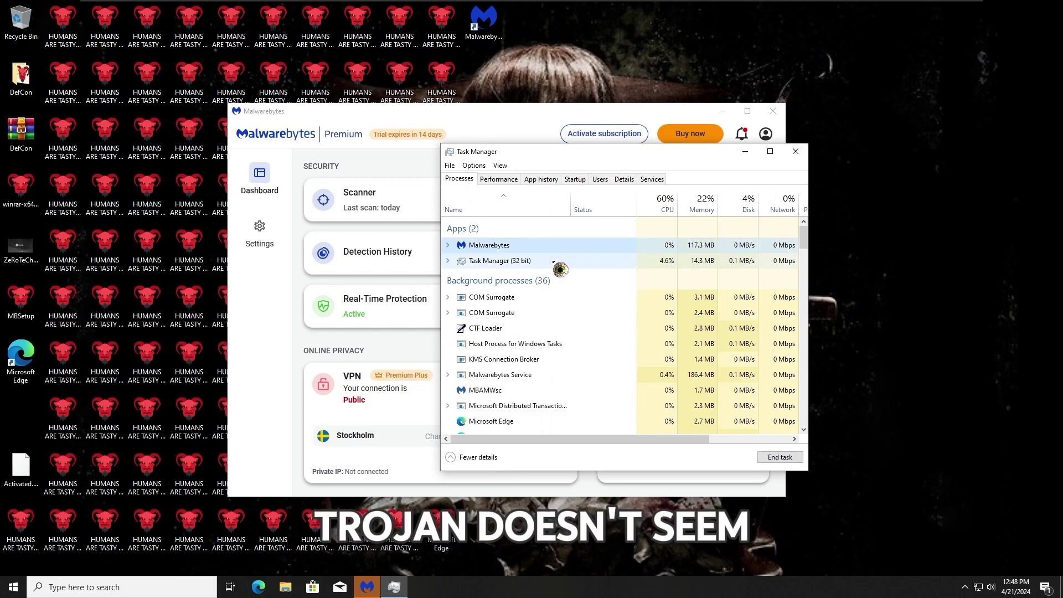
scroll(554, 263, "down", 2)
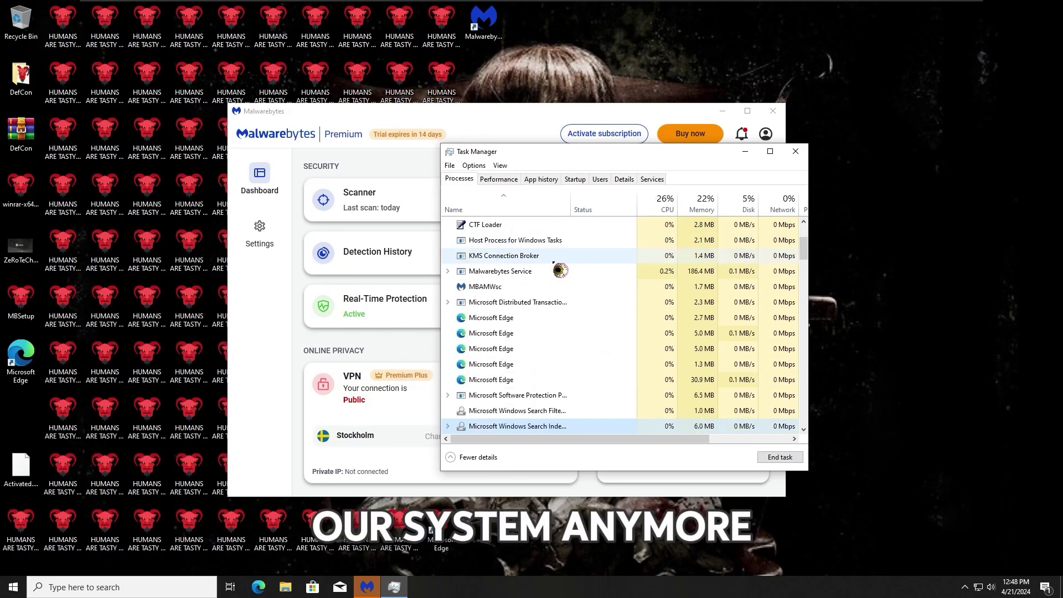
scroll(560, 271, "up", 3)
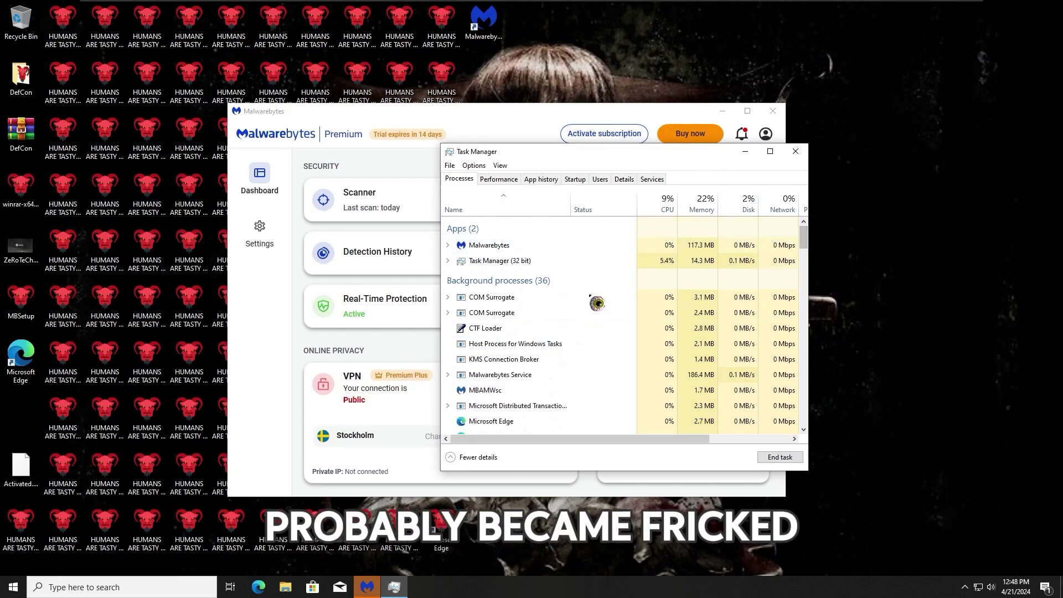
left_click(795, 153)
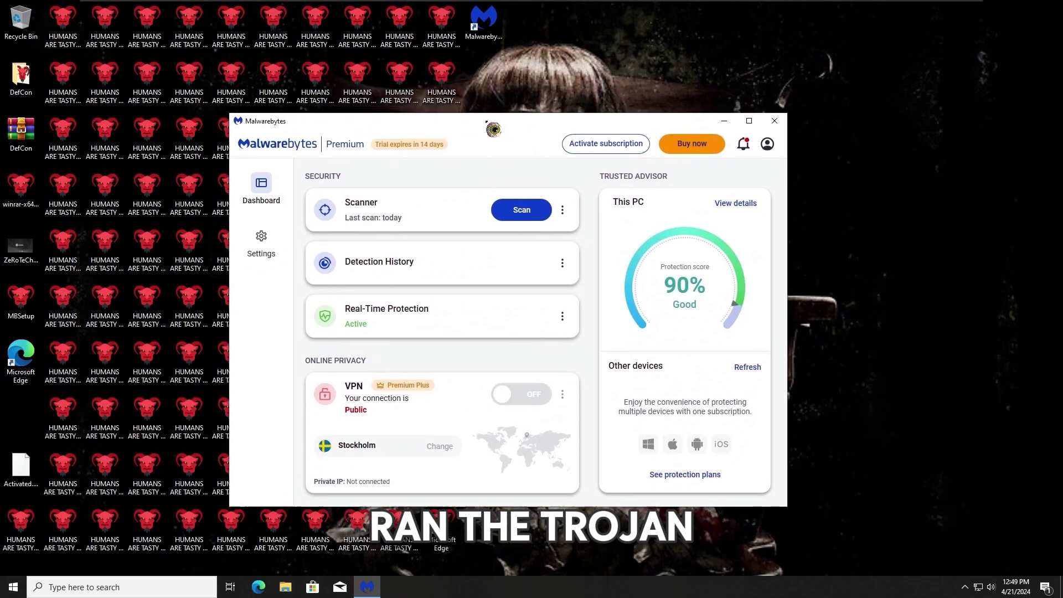